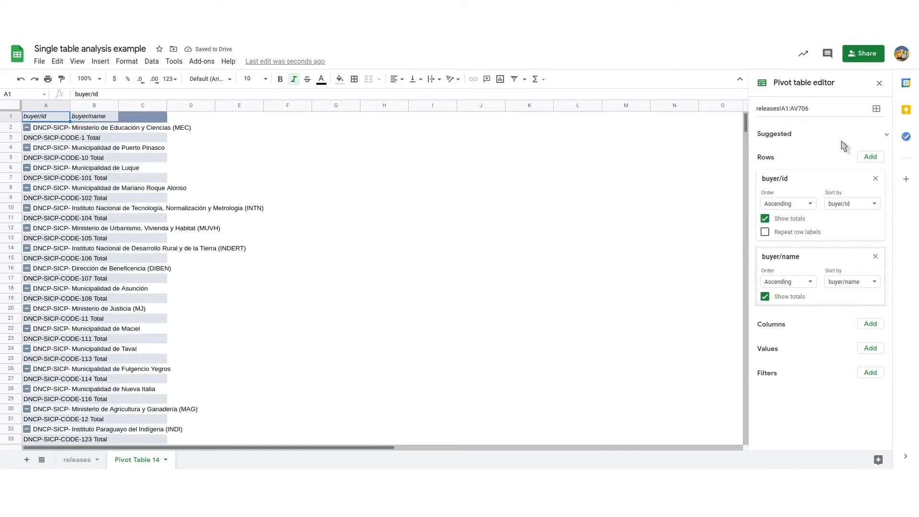
Step: Add tender/value/amount as a summed pivot value and tender/value/currency as the pivot column field
{"action": "left_click", "coordinate": [870, 349]}
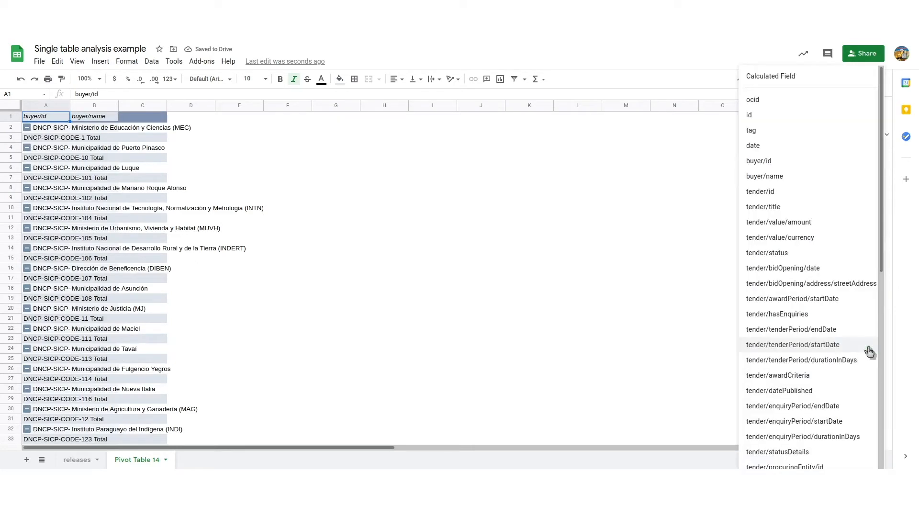
{"action": "left_click", "coordinate": [834, 226]}
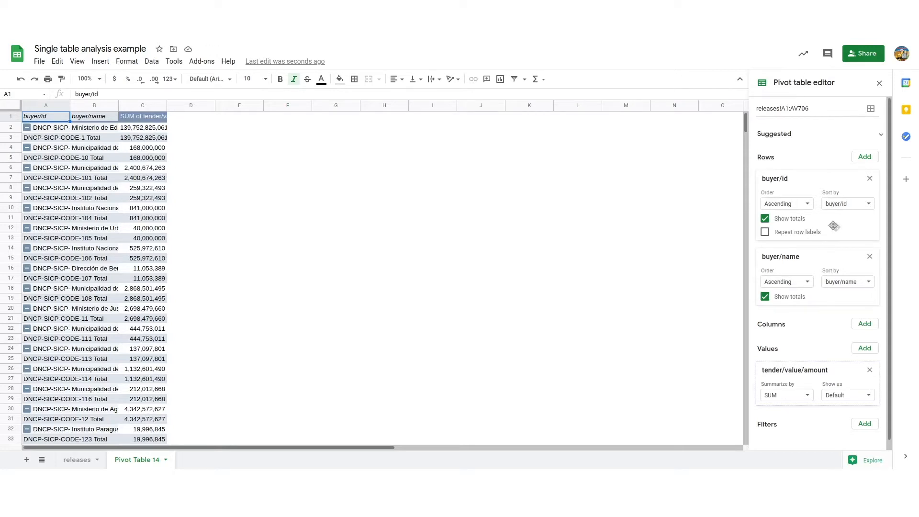
{"action": "left_click", "coordinate": [865, 324]}
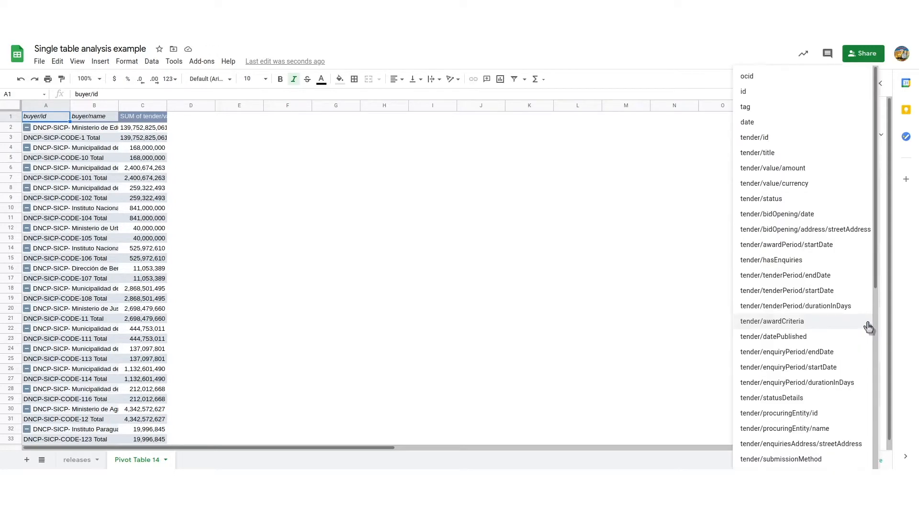
{"action": "left_click", "coordinate": [807, 188]}
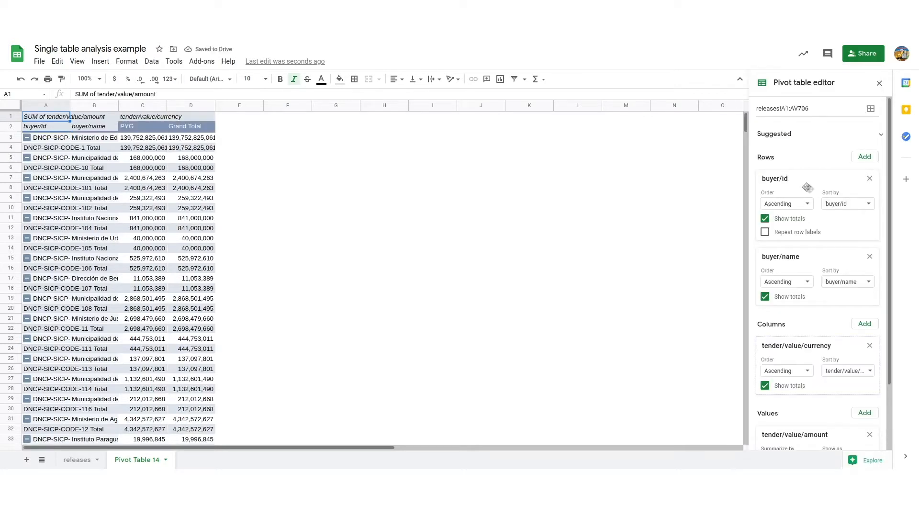
Step: Turn off totals for the buyer/id and buyer/name rows and for the tender/value/currency columns
{"action": "left_click", "coordinate": [765, 218]}
{"action": "left_click", "coordinate": [765, 297]}
{"action": "left_click", "coordinate": [765, 385]}
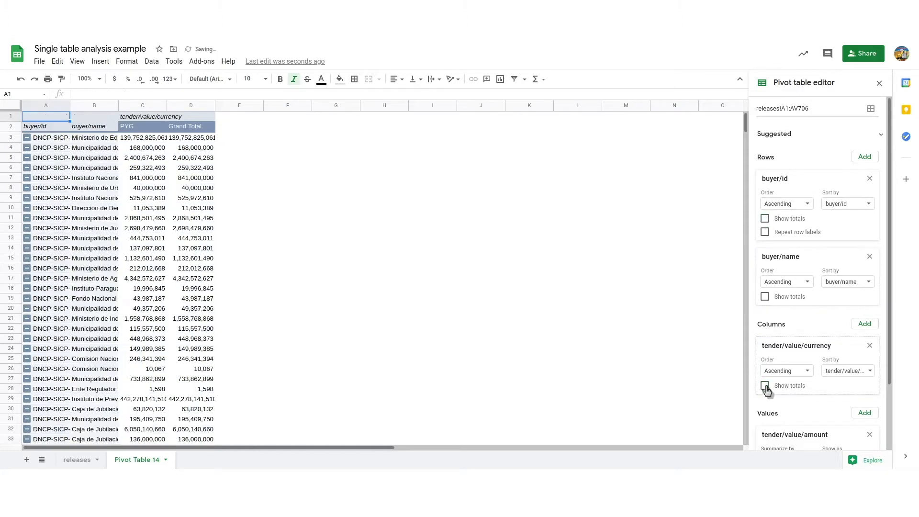
Step: Sort the buyer/id rows in descending order by the SUM of tender/value/amount for PYG
{"action": "left_click", "coordinate": [843, 205]}
{"action": "left_click", "coordinate": [840, 236]}
{"action": "left_click", "coordinate": [837, 267]}
{"action": "left_click", "coordinate": [787, 204]}
{"action": "left_click", "coordinate": [784, 235]}
Step: Fit all the pivot sheet's columns to their contents and highlight the first two buyer rows in turn
{"action": "left_click", "coordinate": [11, 105]}
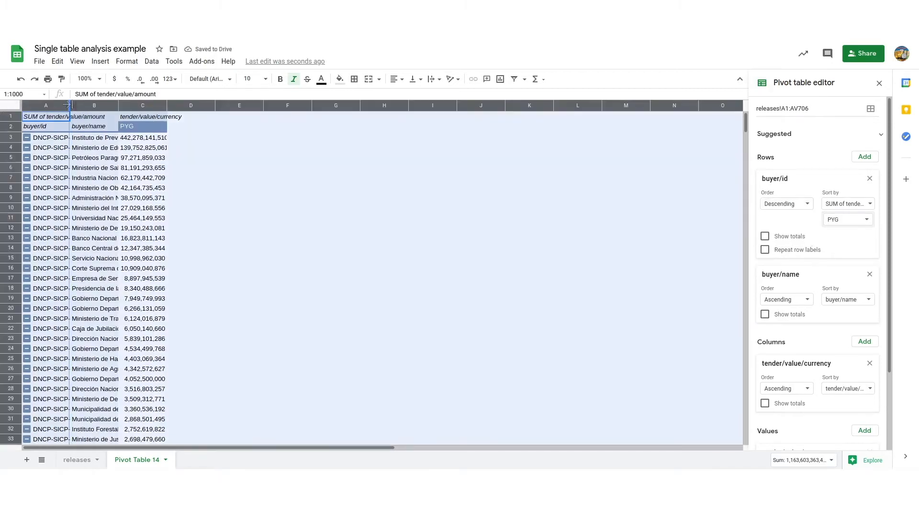
{"action": "double_click", "coordinate": [70, 104]}
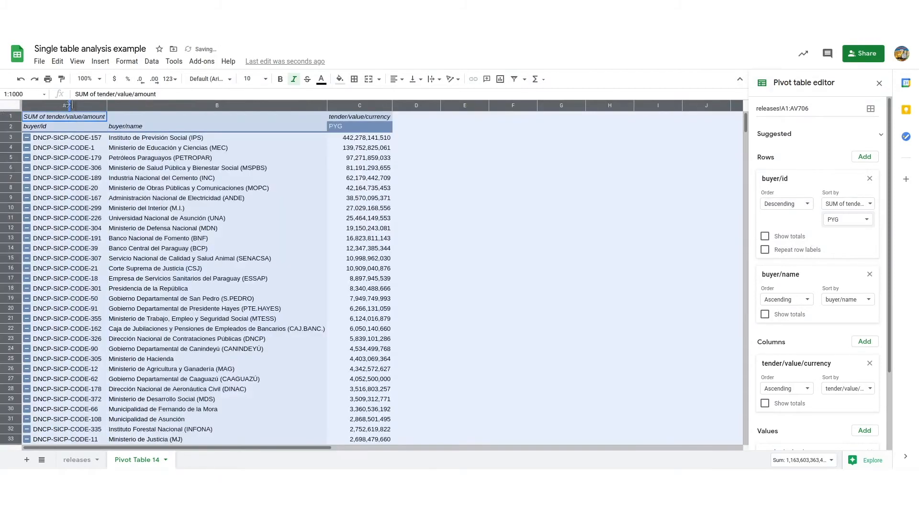
{"action": "left_click", "coordinate": [11, 138]}
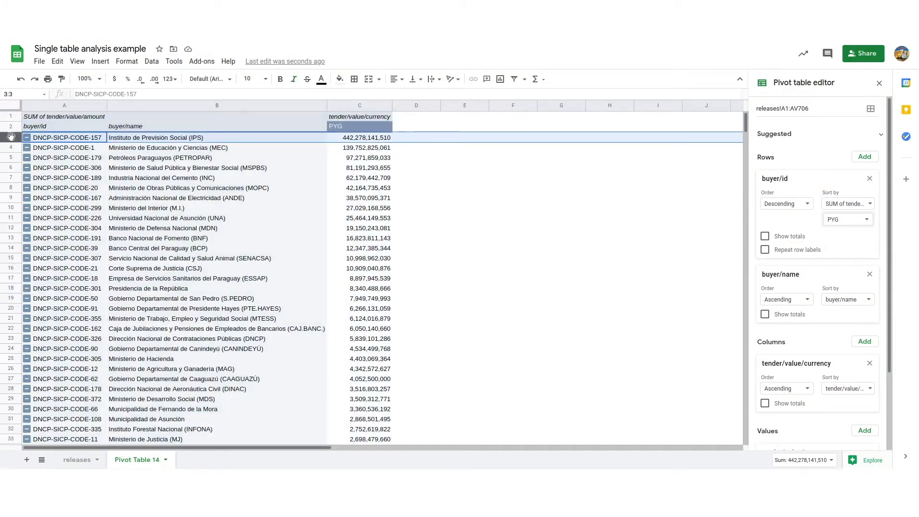
{"action": "left_click", "coordinate": [11, 147]}
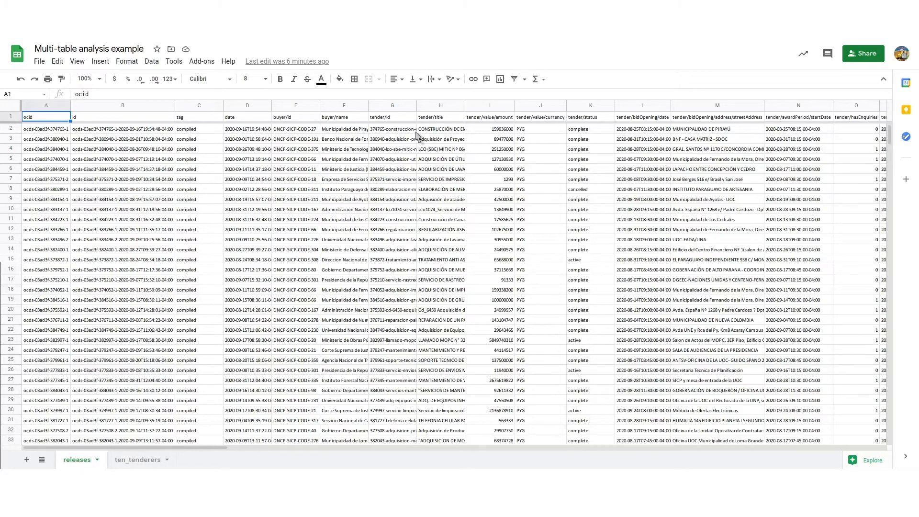
Step: Examine the currency column in the releases sheet, then the tenderer id, tenderer name and ocid columns in ten_tenderers
{"action": "left_click", "coordinate": [527, 105]}
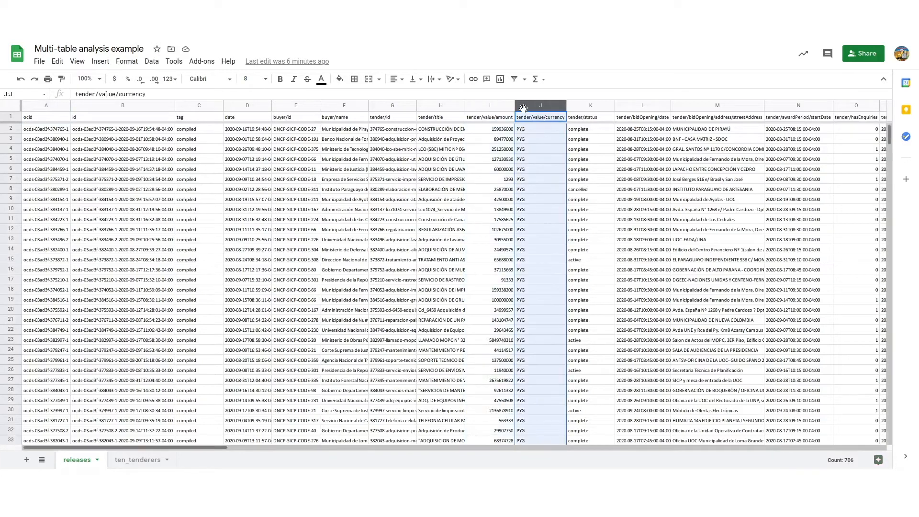
{"action": "left_click", "coordinate": [122, 461]}
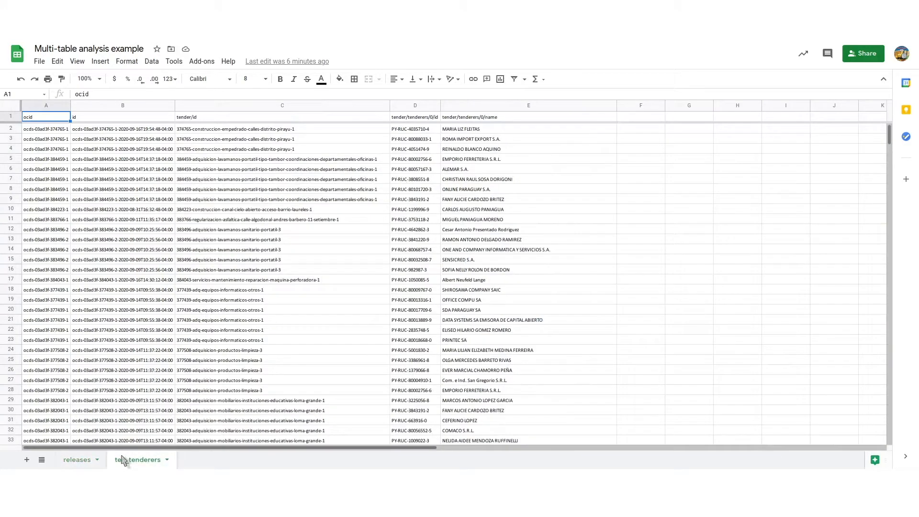
{"action": "left_click", "coordinate": [417, 107]}
{"action": "left_click", "coordinate": [462, 106]}
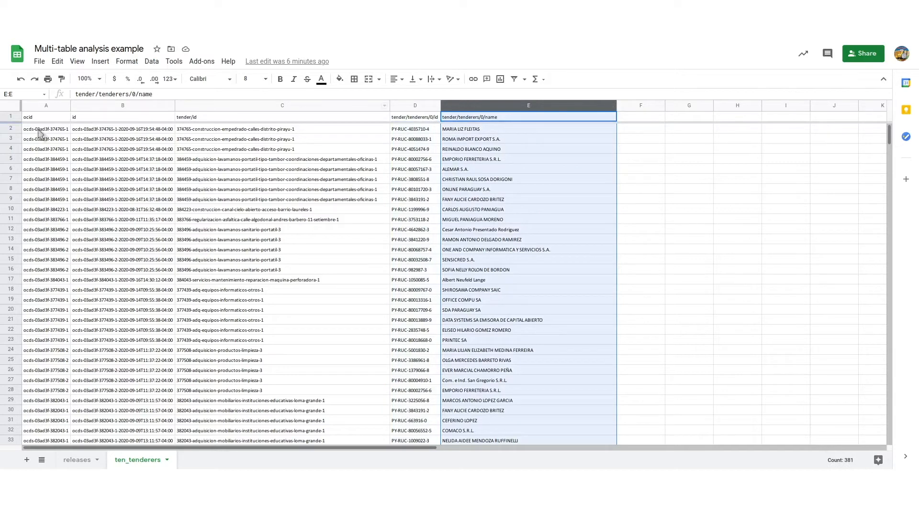
{"action": "left_click", "coordinate": [39, 106]}
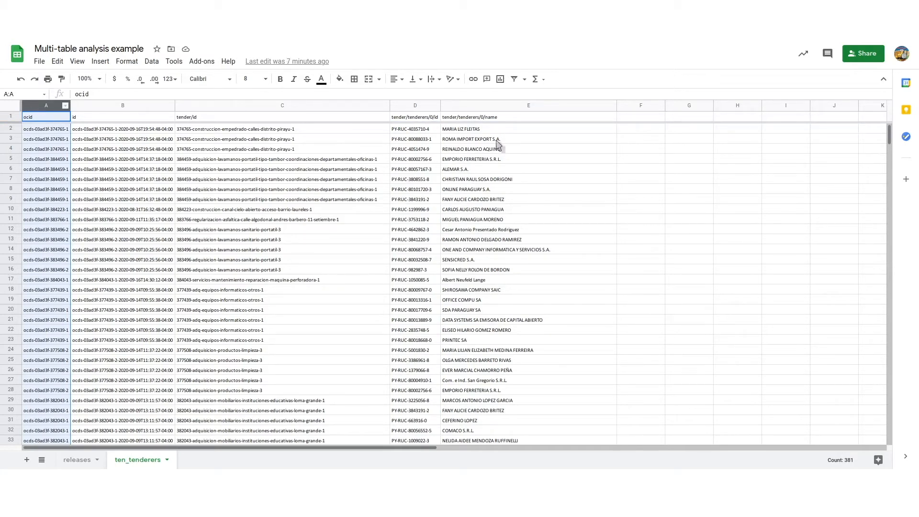
Step: Enter the headers tender/value/amount in F1 and tender/value/currency in G1 of ten_tenderers, widening column F to fit
{"action": "left_click", "coordinate": [625, 118]}
{"action": "type", "text": "tender/value/amount"}
{"action": "key", "text": "Tab"}
{"action": "double_click", "coordinate": [665, 105]}
{"action": "type", "text": "tender/value/currency"}
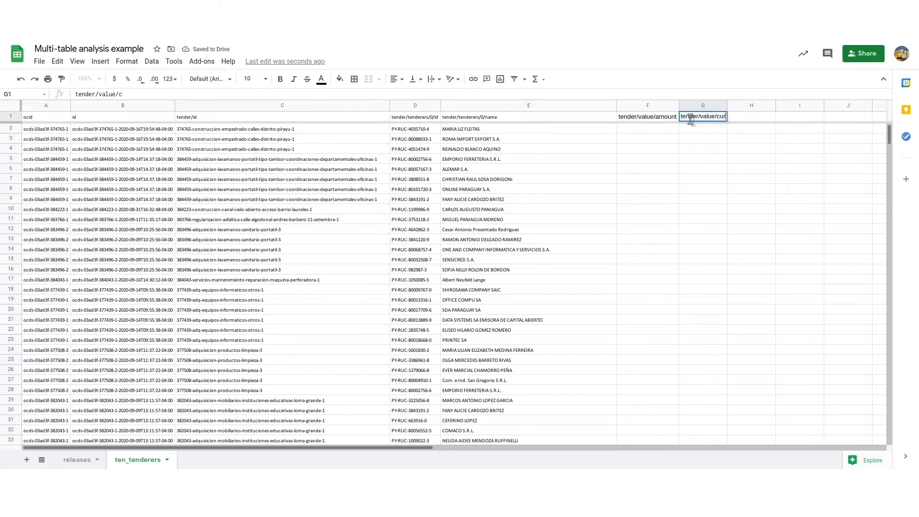
Step: Begin an INDEX formula in F2 of ten_tenderers with releases!$A:$AV as its reference range
{"action": "left_click", "coordinate": [666, 130]}
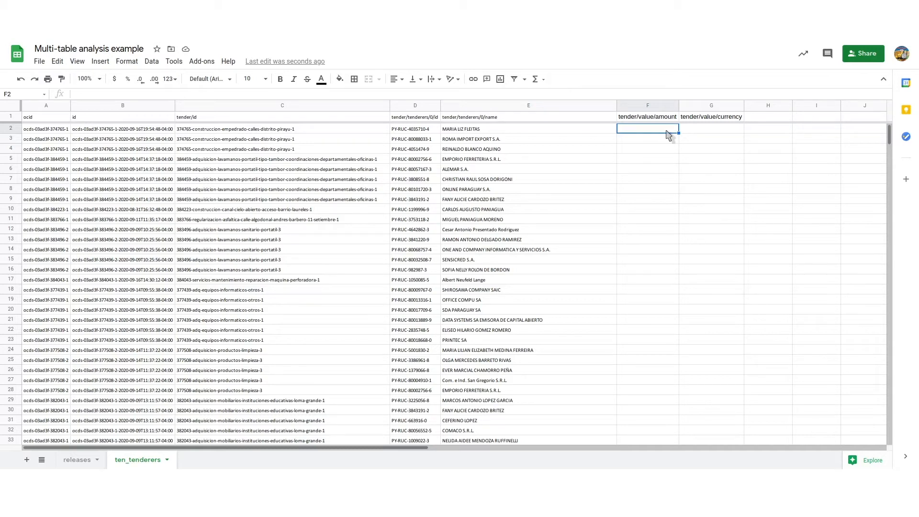
{"action": "type", "text": "=INDEX("}
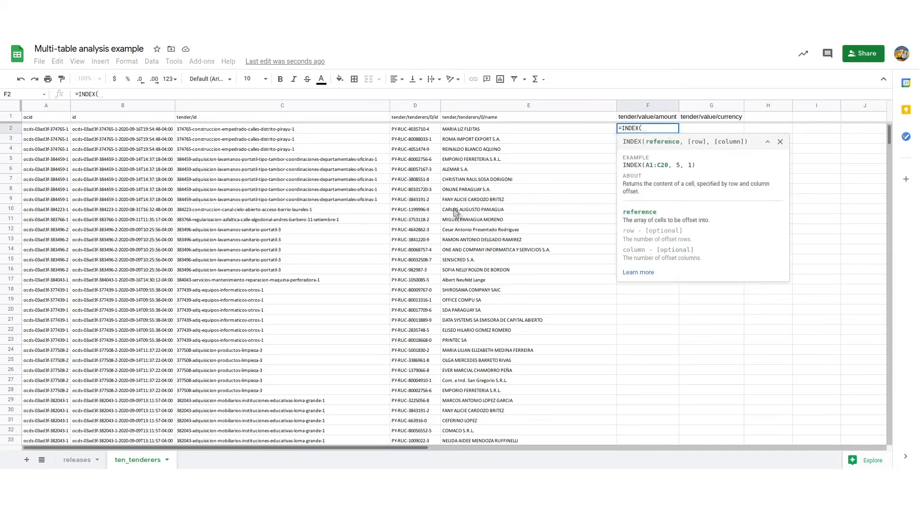
{"action": "left_click", "coordinate": [76, 459]}
{"action": "left_click", "coordinate": [54, 109]}
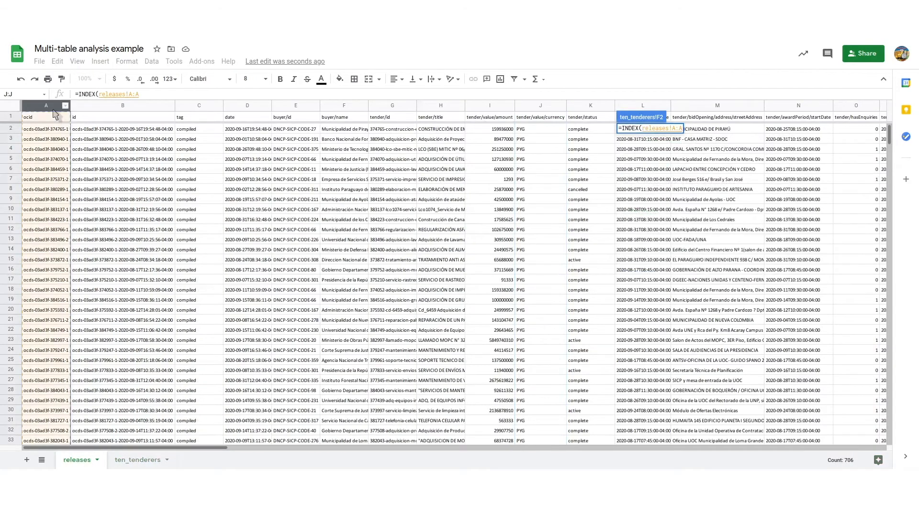
{"action": "key", "text": "ctrl+shift+Right"}
{"action": "key", "text": "F4"}
{"action": "type", "text": ","}
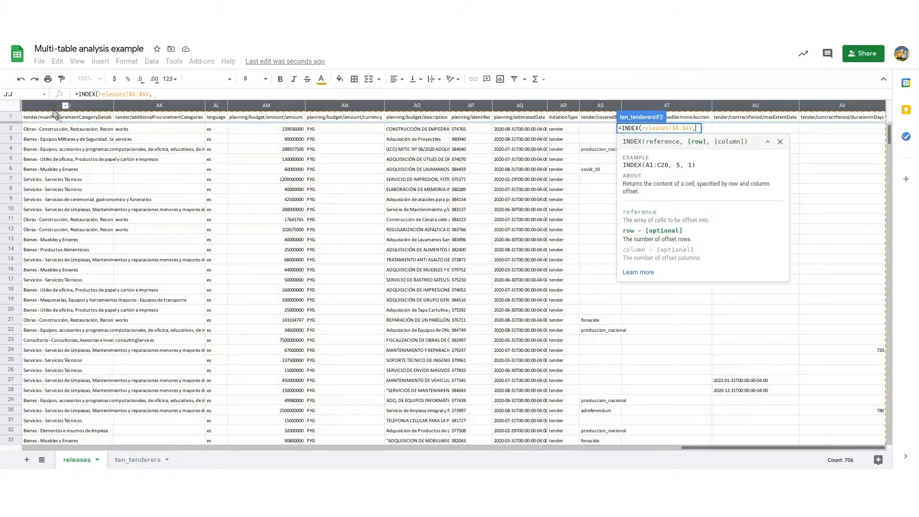
{"action": "type", "text": "MATCH("}
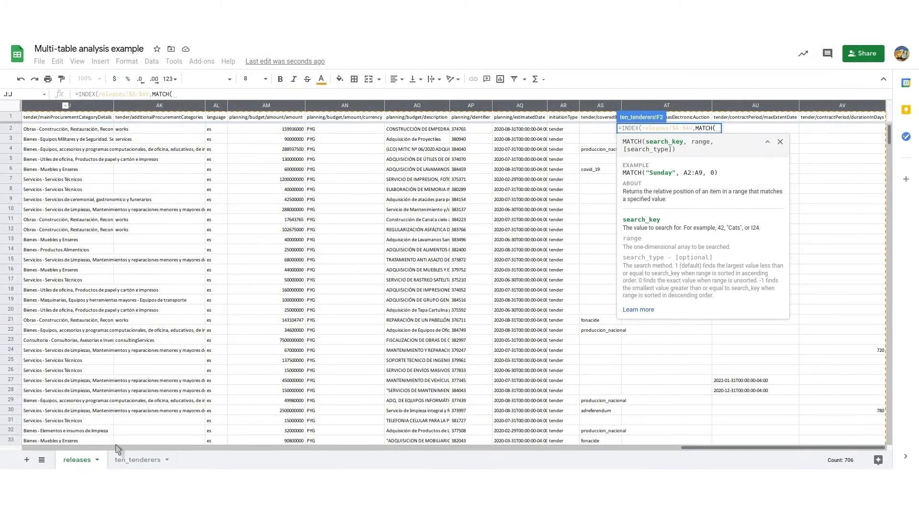
Step: Add MATCH($A2,releases!$A:$A,FALSE) as the row argument of the INDEX formula
{"action": "left_click", "coordinate": [127, 459]}
{"action": "left_click", "coordinate": [54, 129]}
{"action": "key", "text": "F4"}
{"action": "key", "text": "F4"}
{"action": "key", "text": "F4"}
{"action": "type", "text": ","}
{"action": "left_click", "coordinate": [76, 460]}
{"action": "left_click", "coordinate": [63, 104]}
{"action": "left_click_drag", "start_coordinate": [686, 448], "coordinate": [14, 462]}
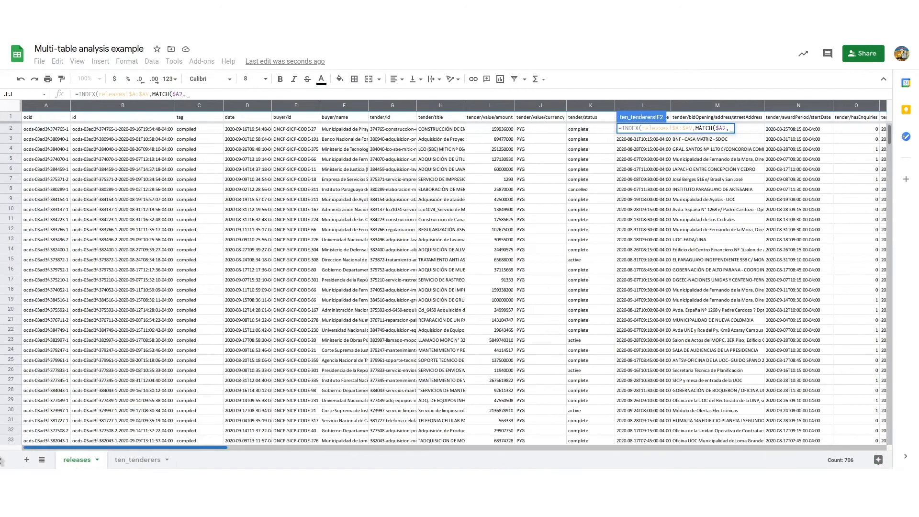
{"action": "left_click", "coordinate": [45, 108]}
{"action": "key", "text": "F4"}
{"action": "type", "text": ",FALSE),"}
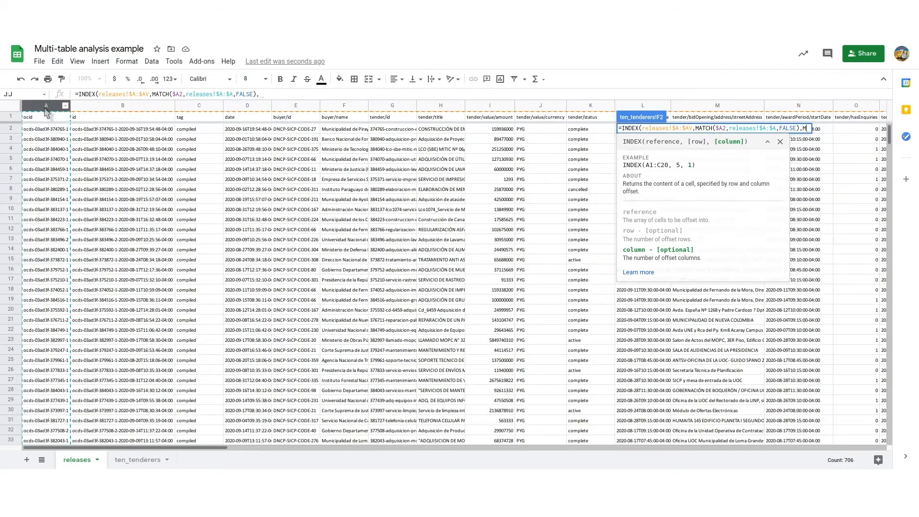
Step: Complete the INDEX formula with MATCH(F$1,releases!$1:$1,FALSE) as the column argument
{"action": "type", "text": "MATCH("}
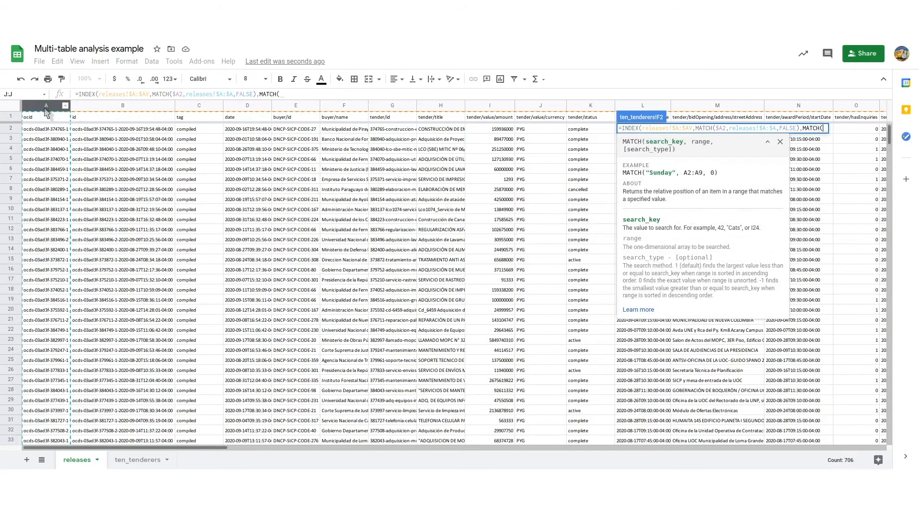
{"action": "left_click", "coordinate": [128, 462]}
{"action": "left_click", "coordinate": [672, 120]}
{"action": "key", "text": "F4"}
{"action": "key", "text": "F4"}
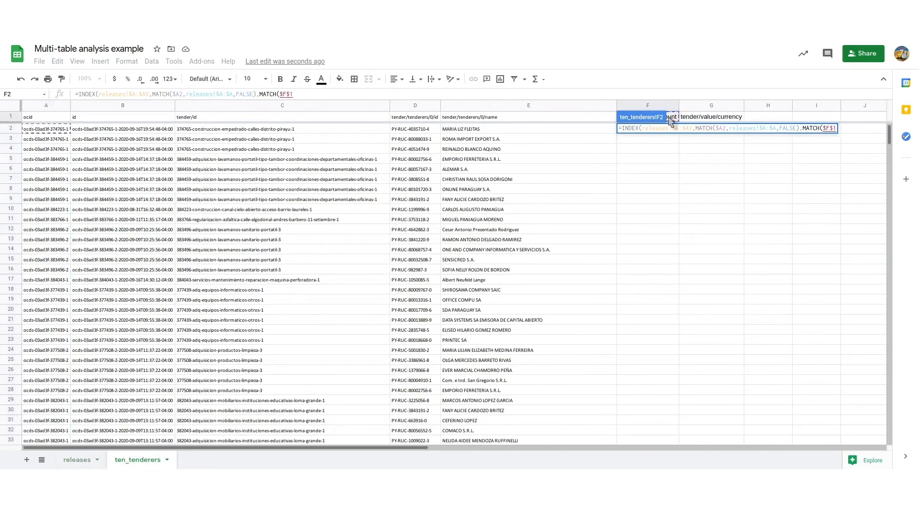
{"action": "type", "text": ","}
{"action": "left_click", "coordinate": [72, 461]}
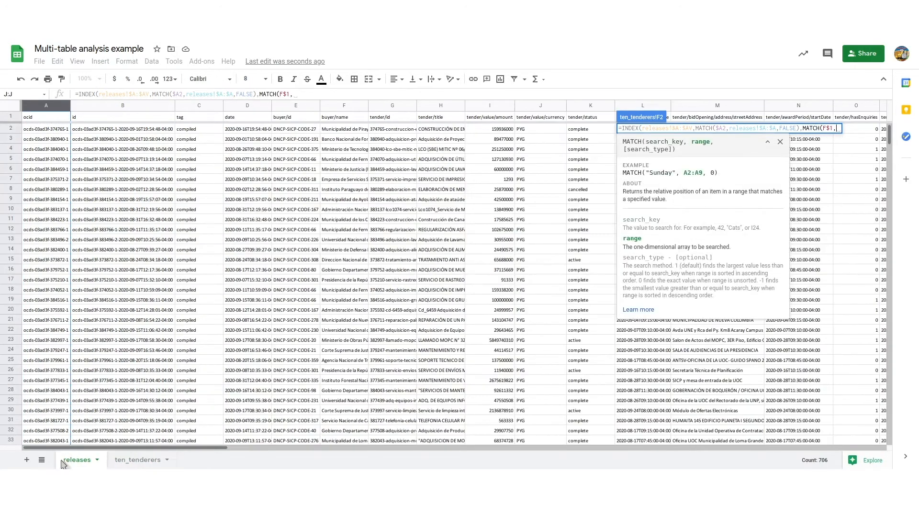
{"action": "left_click", "coordinate": [12, 118]}
{"action": "key", "text": "F4"}
{"action": "type", "text": ",FALSE))"}
{"action": "key", "text": "Return"}
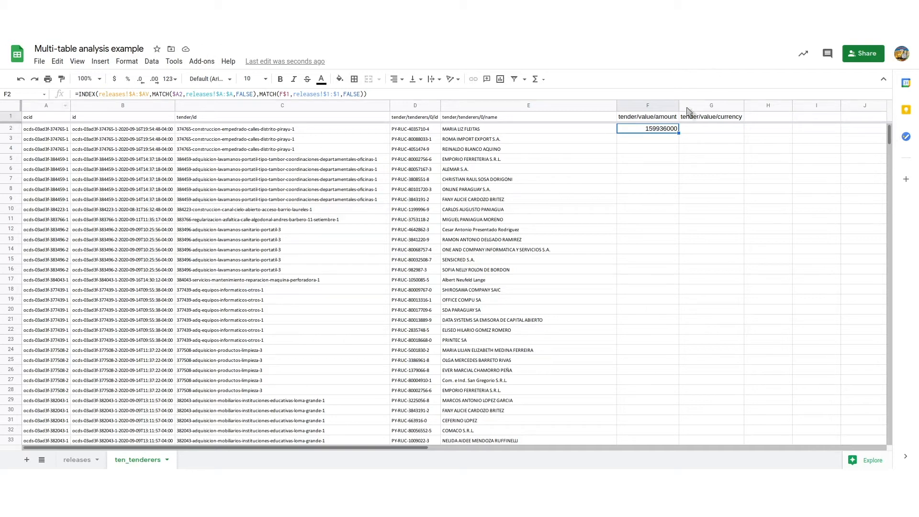
Step: Fill the F2 formula down column F, copy it to G2 and fill it down column G
{"action": "double_click", "coordinate": [679, 133]}
{"action": "left_click", "coordinate": [707, 130]}
{"action": "type", "text": "=INDEX(releases!$A:$AV,MATCH($A2,releases!$A:$A,FALSE),MATCH(G$1,releases!$1:$1,FALSE))"}
{"action": "double_click", "coordinate": [744, 133]}
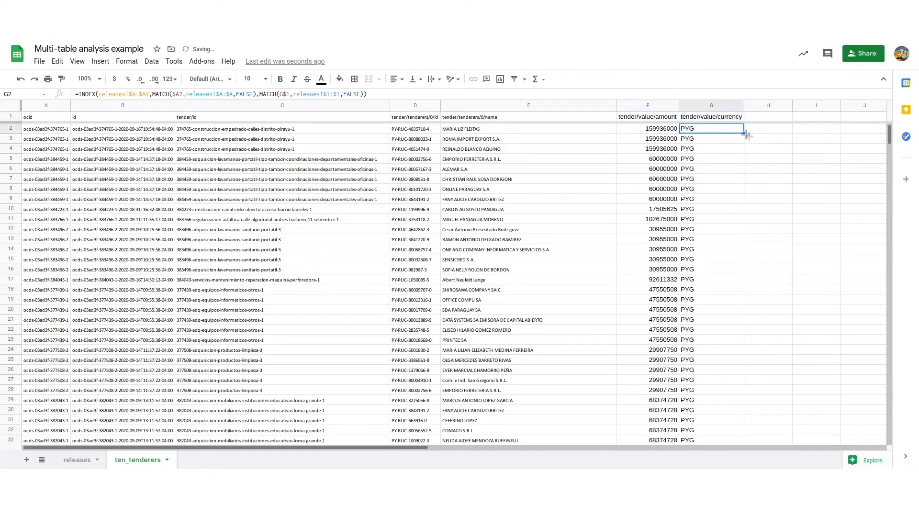
Step: Shade the tender/value/amount and tender/value/currency columns light green
{"action": "left_click", "coordinate": [663, 108]}
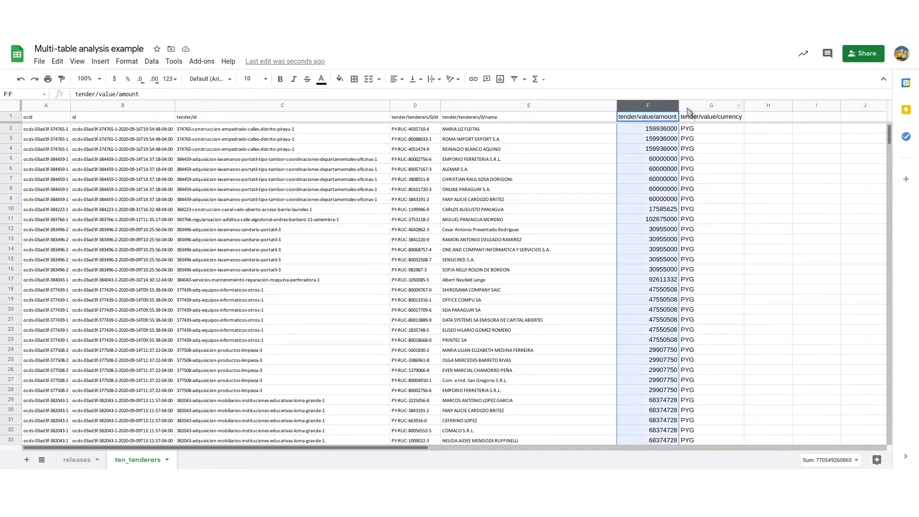
{"action": "left_click", "coordinate": [712, 105], "text": "shift"}
{"action": "left_click", "coordinate": [339, 79]}
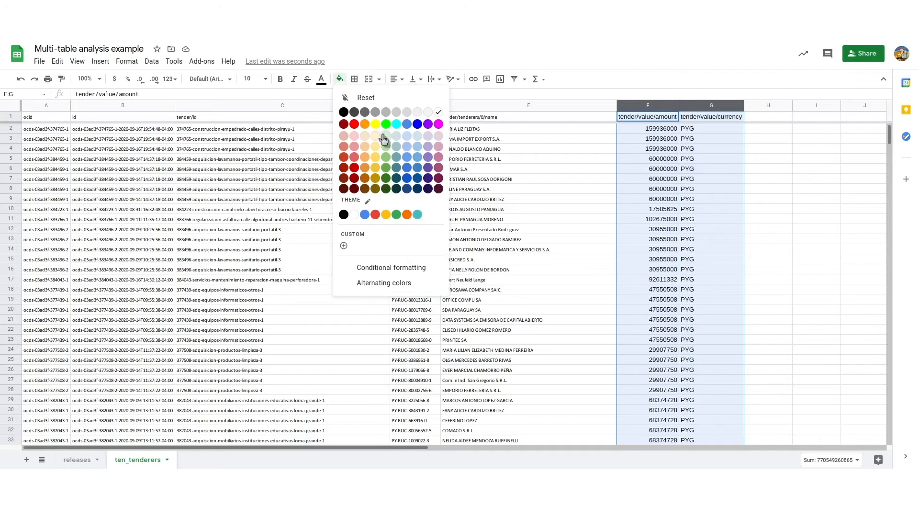
{"action": "left_click", "coordinate": [385, 136]}
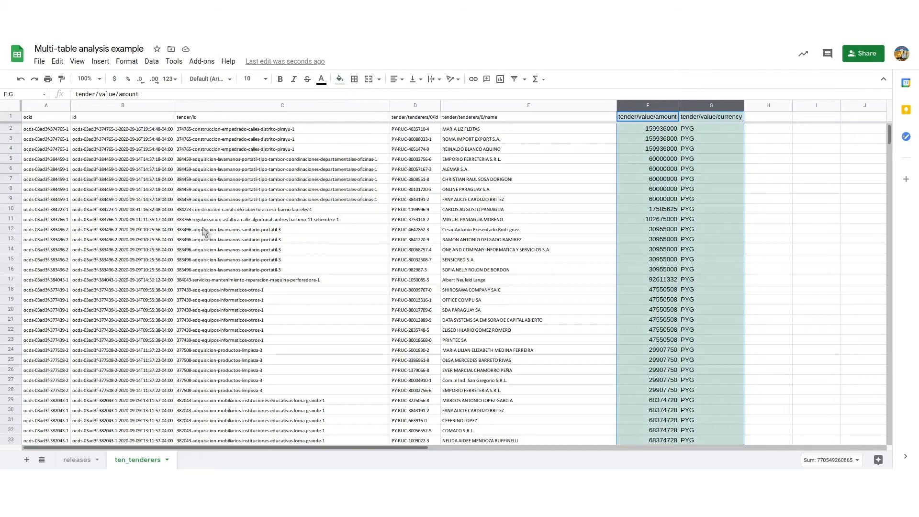
Step: Create a pivot table on a new sheet from the full ten_tenderers range A1:G381
{"action": "left_click", "coordinate": [256, 213]}
{"action": "key", "text": "ctrl+Home"}
{"action": "key", "text": "ctrl+shift+Right"}
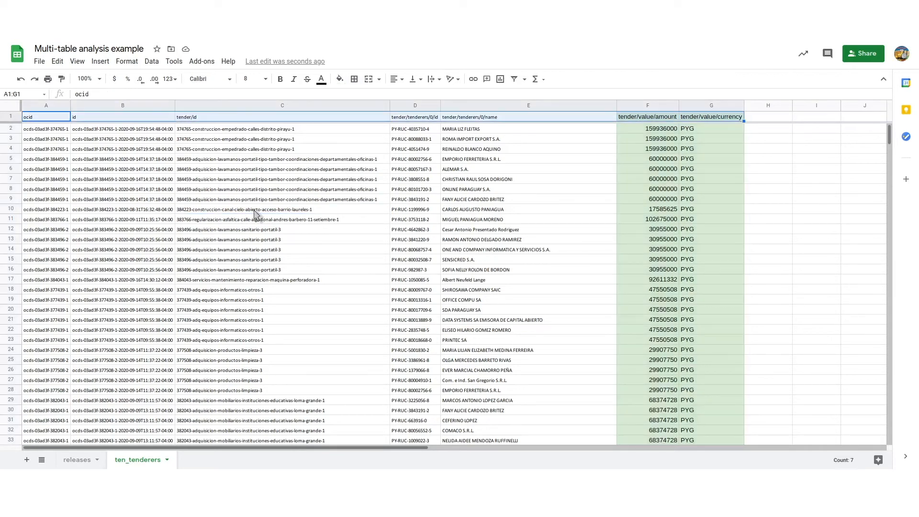
{"action": "key", "text": "ctrl+shift+Down"}
{"action": "left_click", "coordinate": [151, 61]}
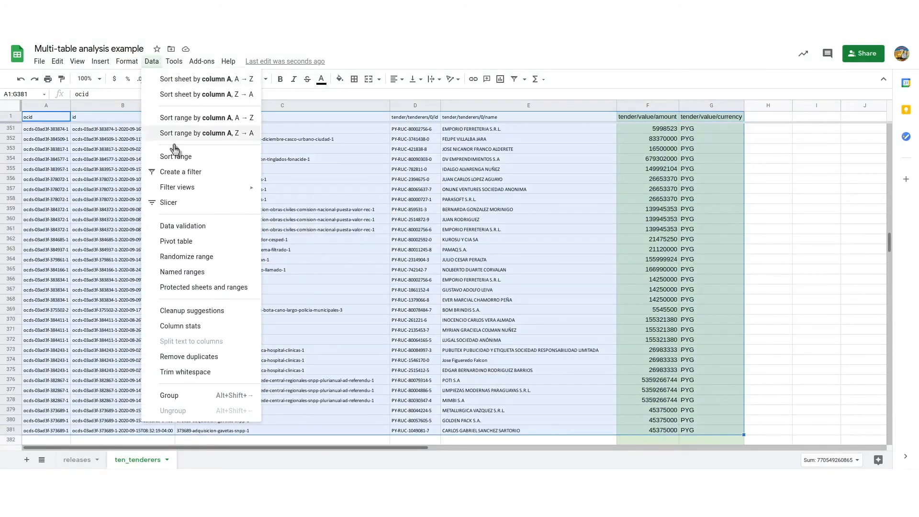
{"action": "left_click", "coordinate": [176, 242]}
{"action": "left_click", "coordinate": [520, 316]}
Step: Add tender/tenderers/0/id and tender/tenderers/0/name as the row fields of the new pivot table
{"action": "left_click", "coordinate": [876, 158]}
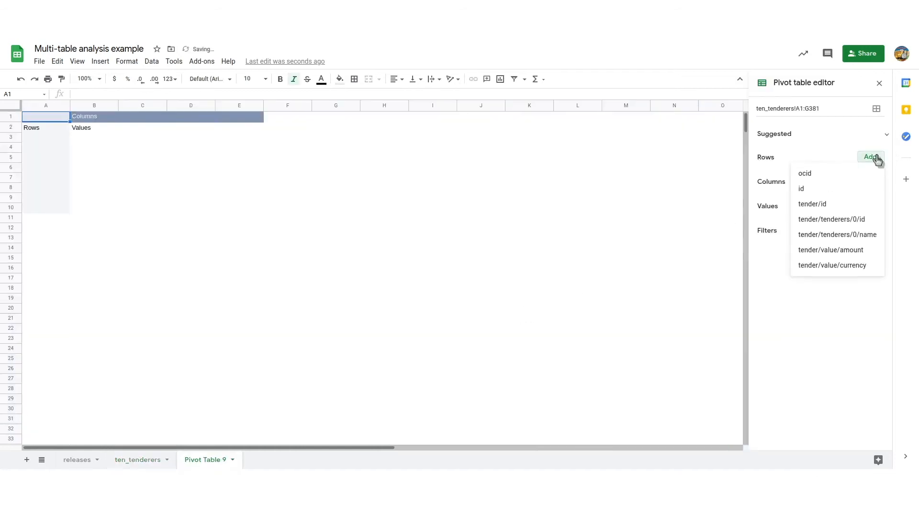
{"action": "left_click", "coordinate": [856, 219]}
{"action": "left_click", "coordinate": [874, 159]}
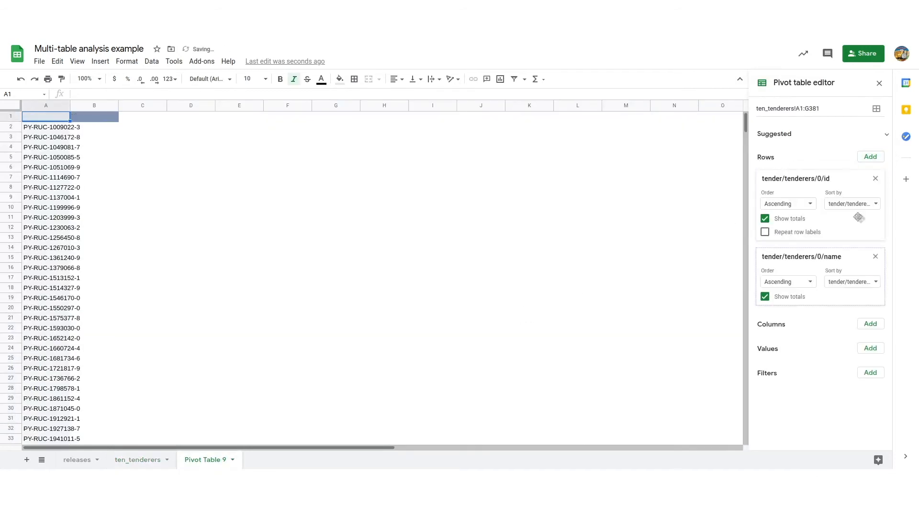
{"action": "left_click", "coordinate": [860, 220]}
Step: Add tender/value/amount as the summed value and tender/value/currency as the column field for the tenderers pivot table
{"action": "left_click", "coordinate": [871, 348]}
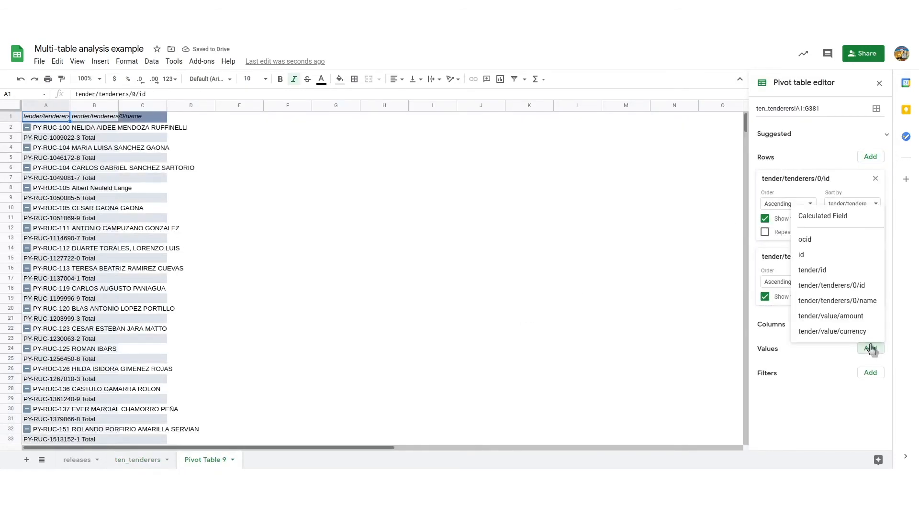
{"action": "left_click", "coordinate": [868, 320]}
{"action": "left_click", "coordinate": [865, 323]}
{"action": "left_click", "coordinate": [867, 400]}
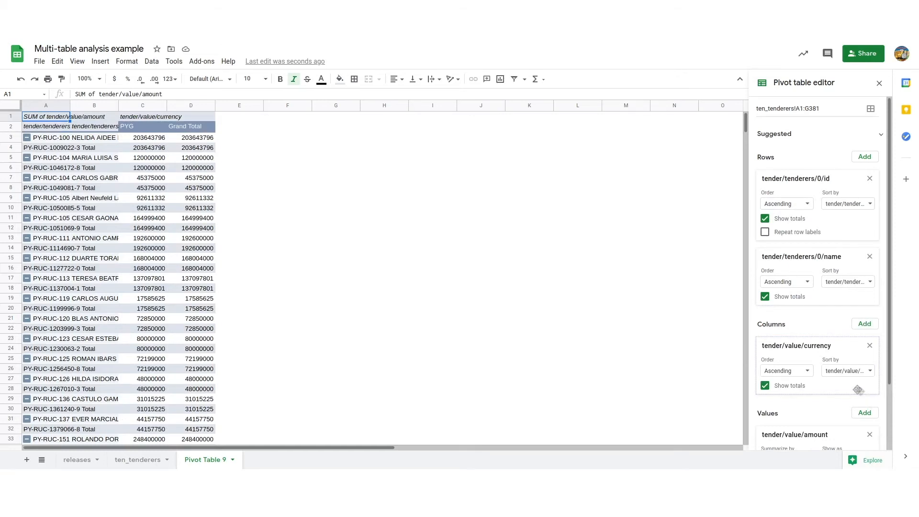
Step: Add tender/id as a COUNTA value and turn off totals for both tenderer row fields and the tender/value/currency column
{"action": "scroll", "coordinate": [858, 390], "scroll_direction": "down", "scroll_amount": 2}
{"action": "left_click", "coordinate": [865, 339]}
{"action": "left_click", "coordinate": [824, 263]}
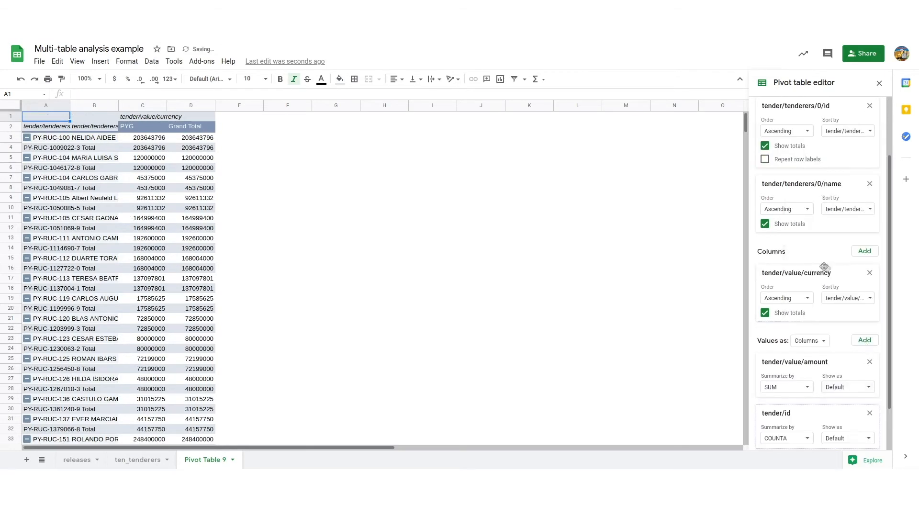
{"action": "left_click", "coordinate": [765, 145]}
{"action": "left_click", "coordinate": [765, 223]}
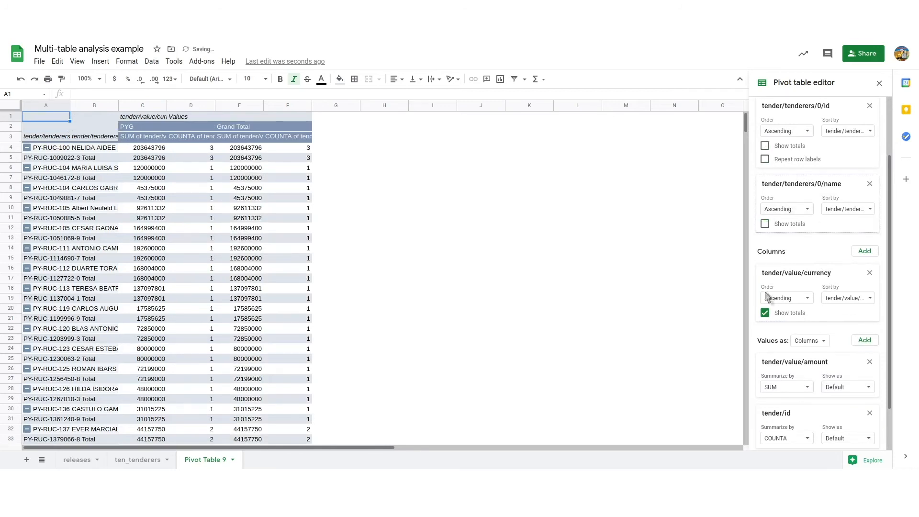
{"action": "left_click", "coordinate": [765, 313]}
Step: Sort the tender/tenderers/0/id rows by SUM of tender/value/amount for PYG in descending order
{"action": "left_click", "coordinate": [848, 130]}
{"action": "left_click", "coordinate": [840, 165]}
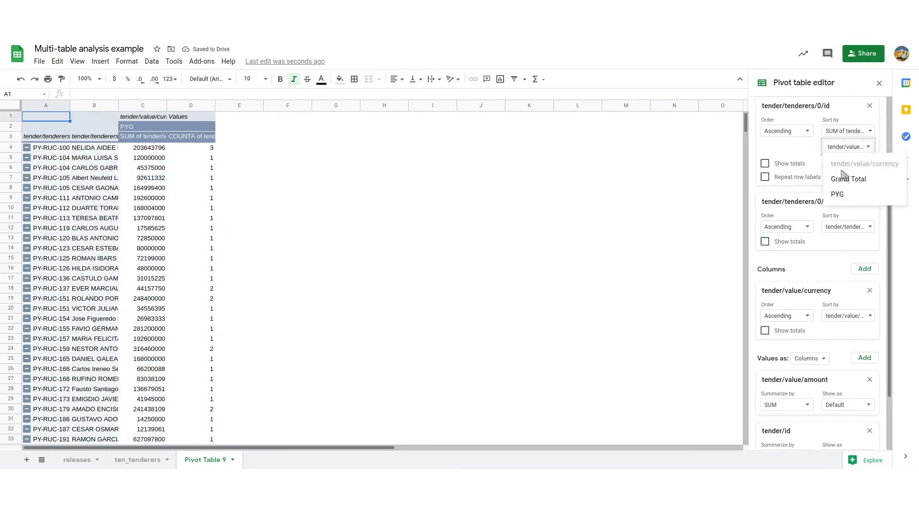
{"action": "left_click", "coordinate": [838, 194]}
{"action": "left_click", "coordinate": [787, 131]}
{"action": "left_click", "coordinate": [782, 160]}
Step: Fit all column widths to their contents and inspect the rows for ENGINEERING S.A. and ROMA IMPORT EXPORT S.A
{"action": "left_click", "coordinate": [10, 106]}
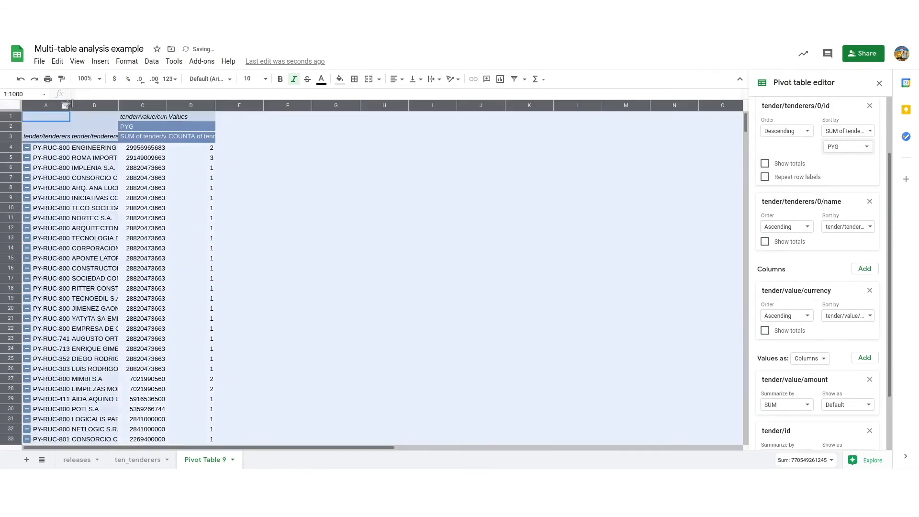
{"action": "double_click", "coordinate": [70, 104]}
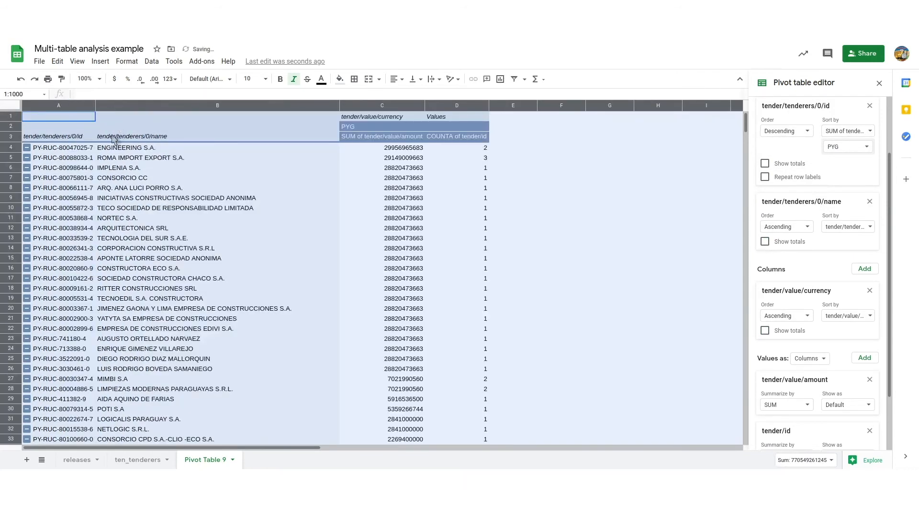
{"action": "left_click", "coordinate": [10, 147]}
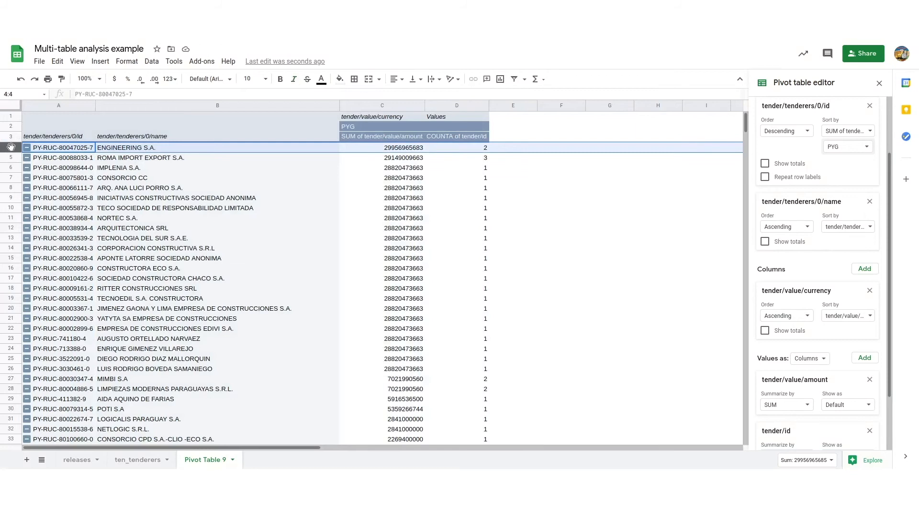
{"action": "left_click", "coordinate": [11, 157]}
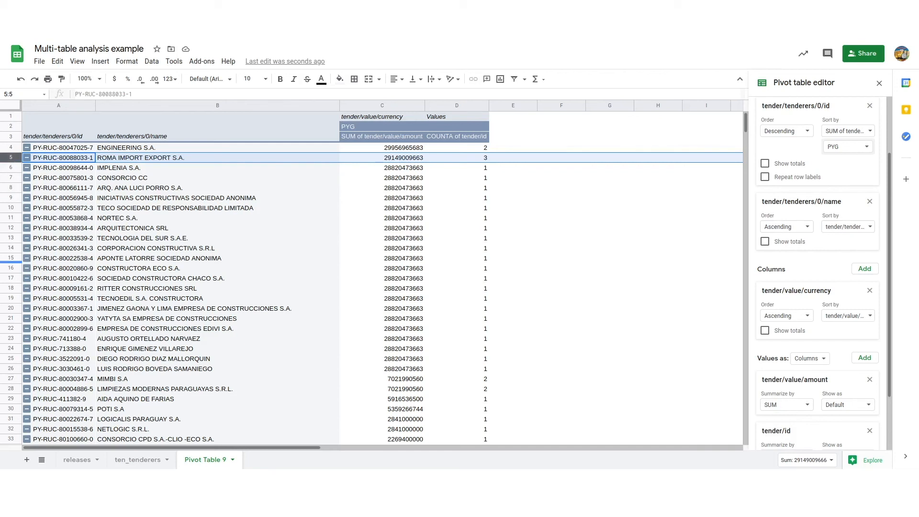
Step: Go back to the ten_tenderers sheet and examine its ocid and id columns
{"action": "left_click", "coordinate": [135, 460]}
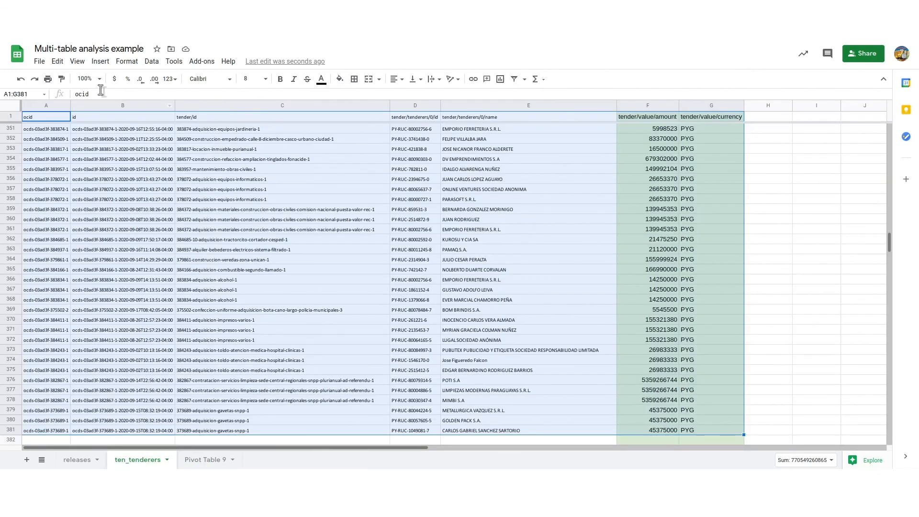
{"action": "left_click", "coordinate": [42, 106]}
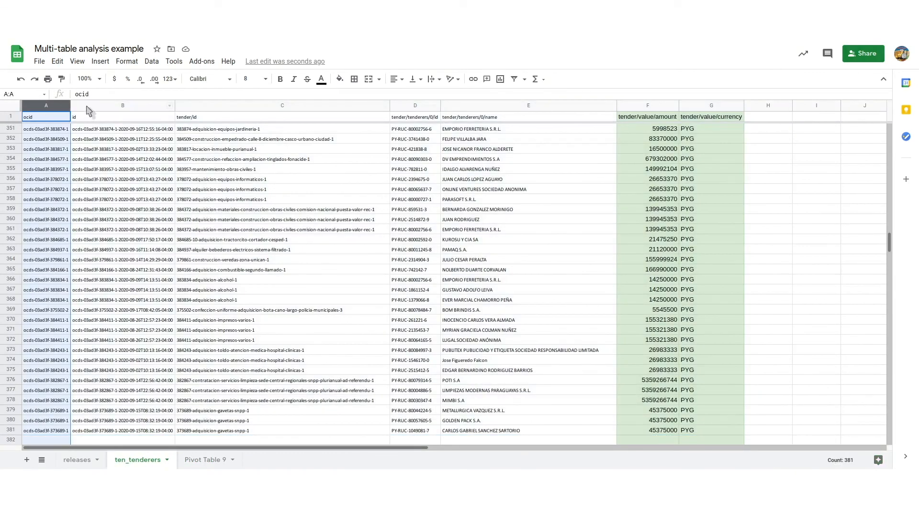
{"action": "left_click", "coordinate": [86, 105]}
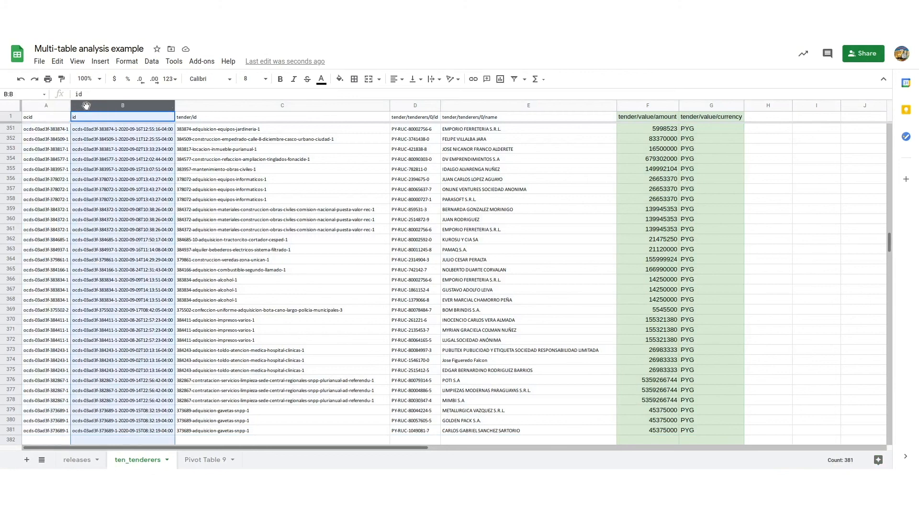